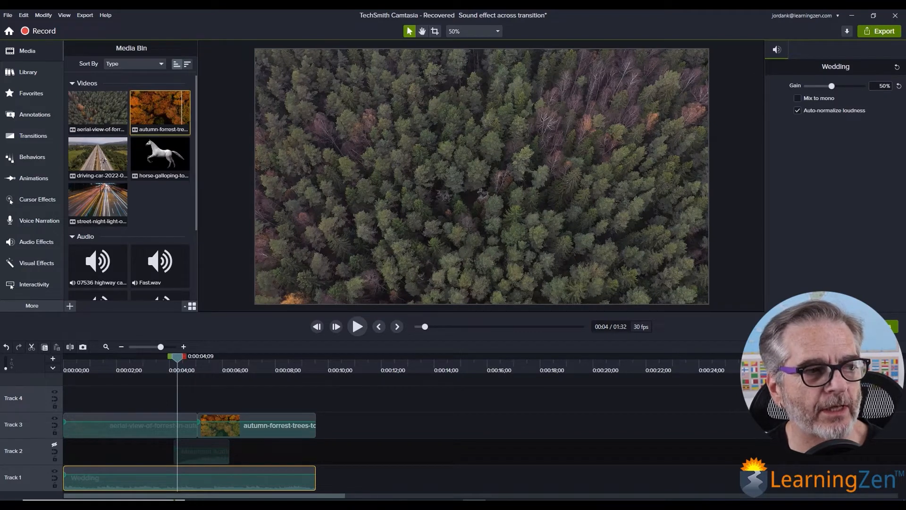
{"action": "left_click", "coordinate": [69, 306]}
{"action": "left_click", "coordinate": [84, 275]}
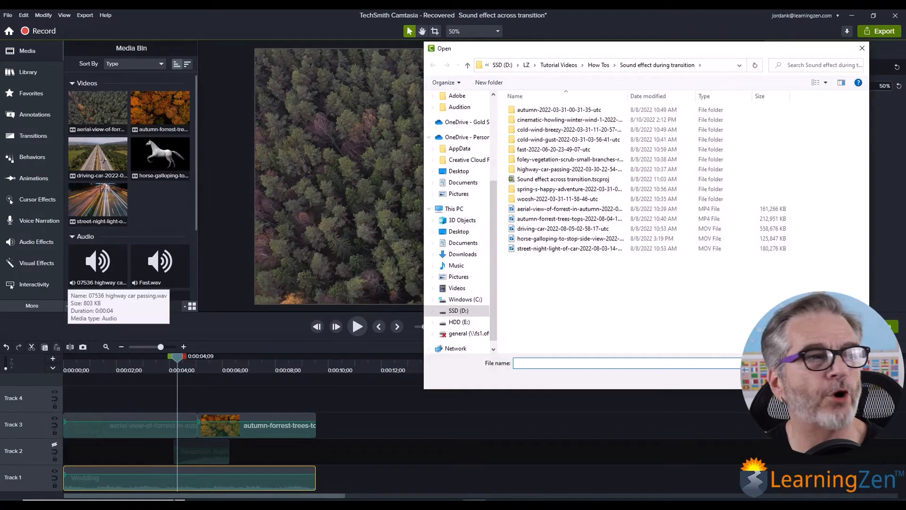
{"action": "left_click", "coordinate": [862, 48]}
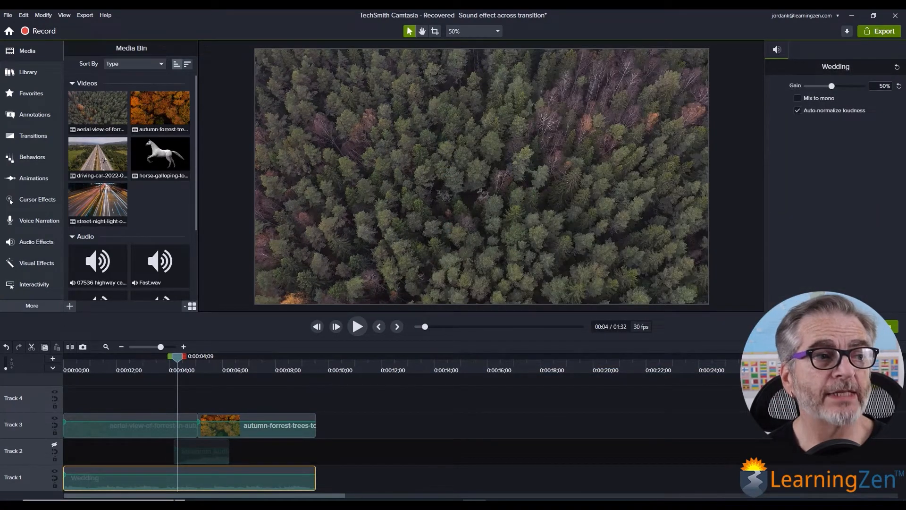
- Review the clips in the media bin, select the aerial forest clip, and play the timeline from the beginning
{"action": "scroll", "coordinate": [132, 189], "scroll_direction": "down", "scroll_amount": 2}
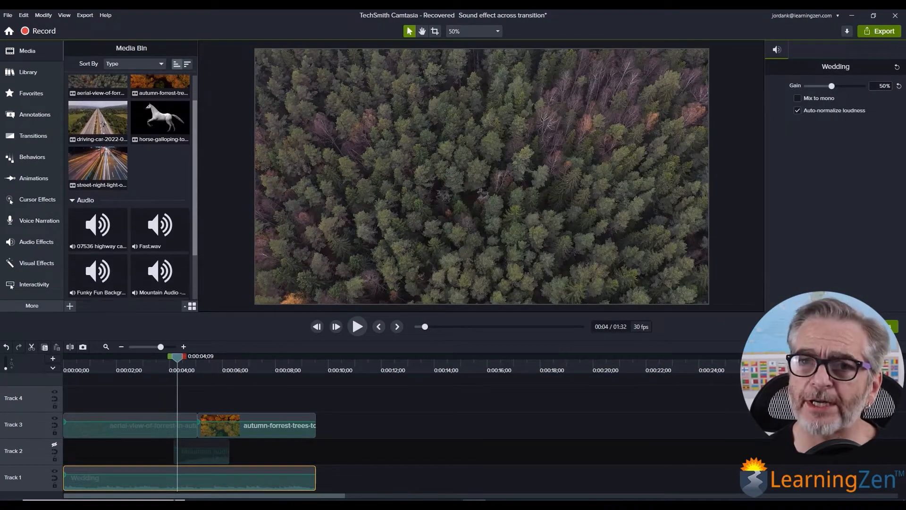
{"action": "scroll", "coordinate": [160, 224], "scroll_direction": "down", "scroll_amount": 1}
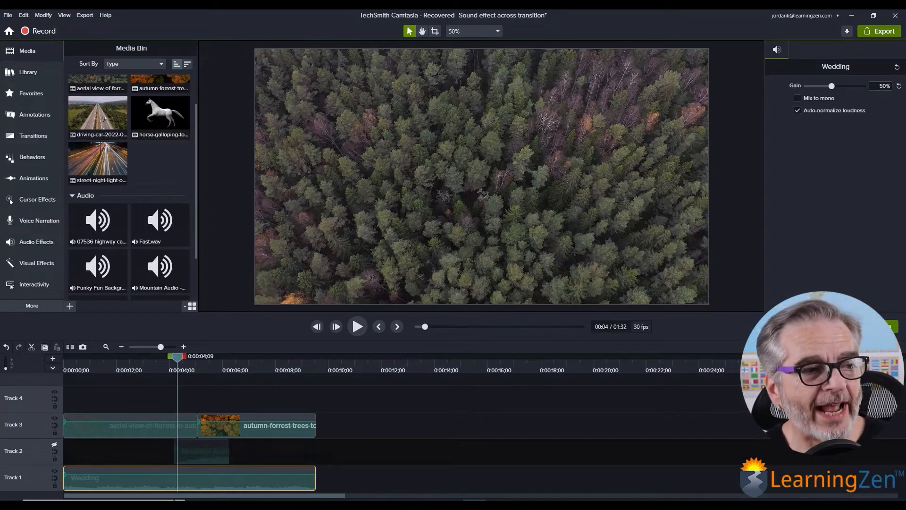
{"action": "scroll", "coordinate": [98, 156], "scroll_direction": "up", "scroll_amount": 2}
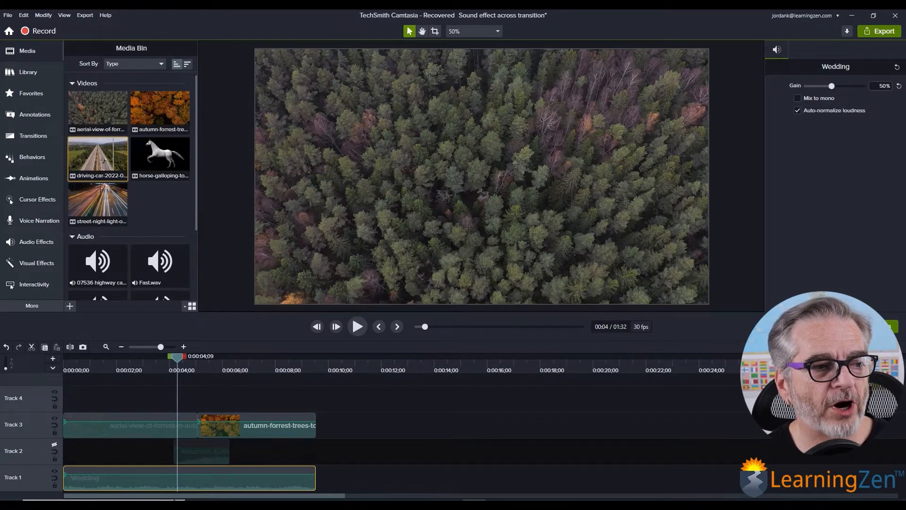
{"action": "left_click", "coordinate": [425, 165]}
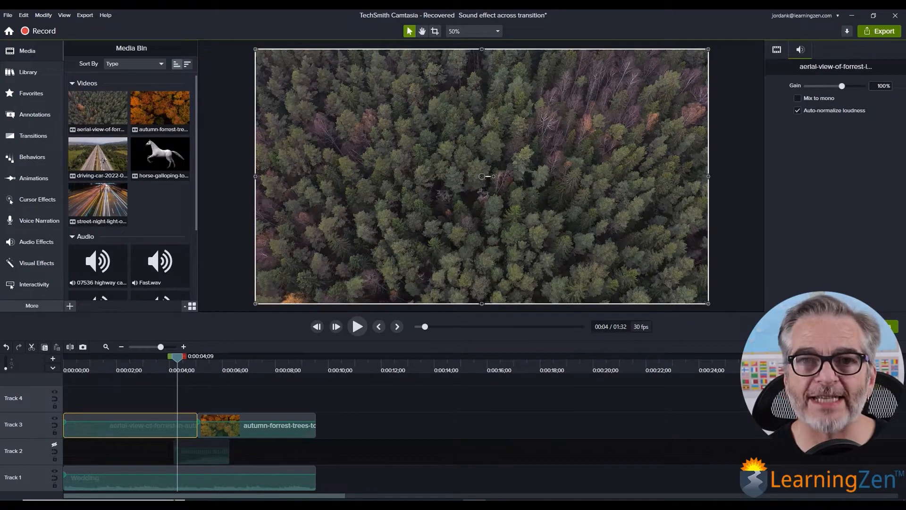
{"action": "key", "text": "Home"}
{"action": "key", "text": "space"}
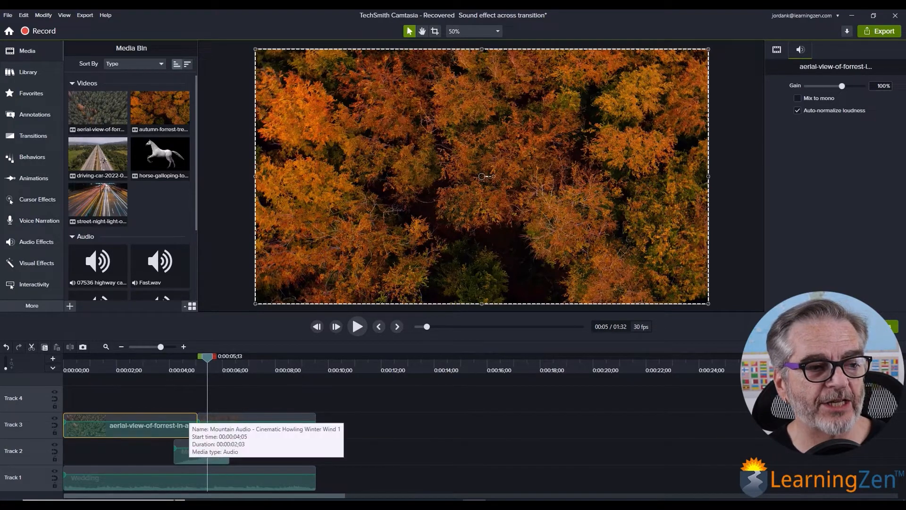
- Play the forest sequence from the start to hear the Mountain Audio effect against the Wedding music across the cut
{"action": "left_click", "coordinate": [190, 458]}
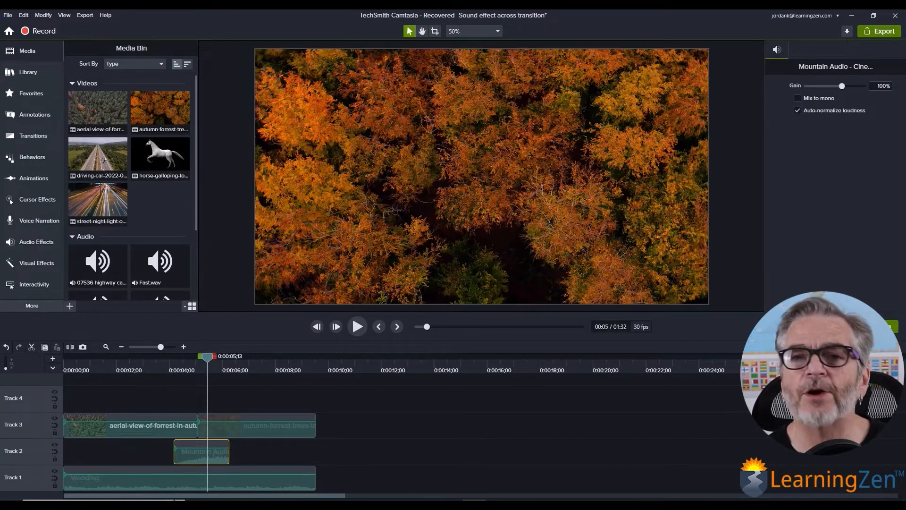
{"action": "left_click", "coordinate": [141, 483]}
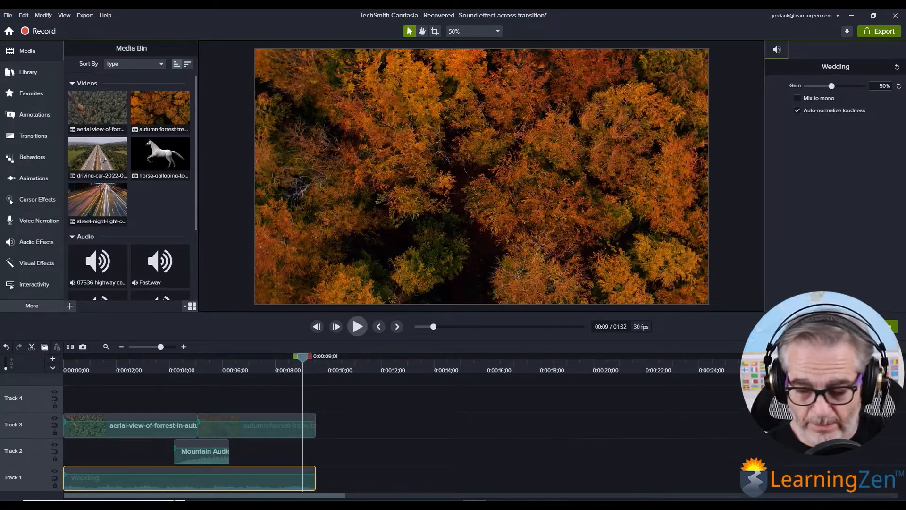
{"action": "left_click_drag", "start_coordinate": [303, 358], "coordinate": [63, 357]}
{"action": "left_click", "coordinate": [358, 327]}
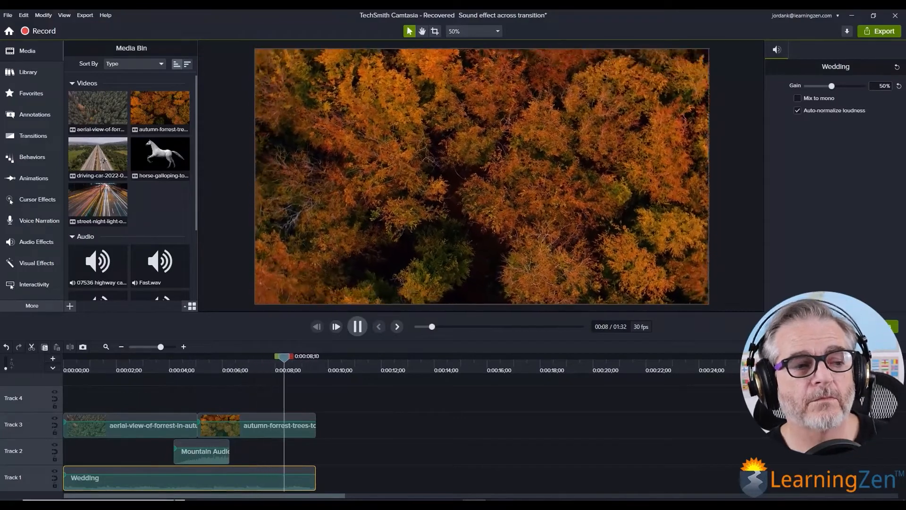
{"action": "key", "text": "space"}
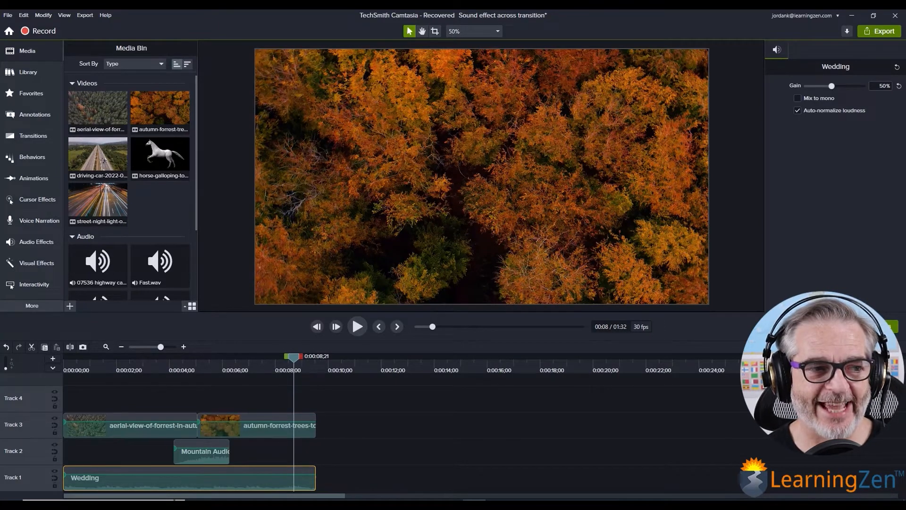
- Apply the Fade Out audio effect to the Mountain Audio clip on Track 2
{"action": "left_click_drag", "start_coordinate": [293, 358], "coordinate": [209, 357]}
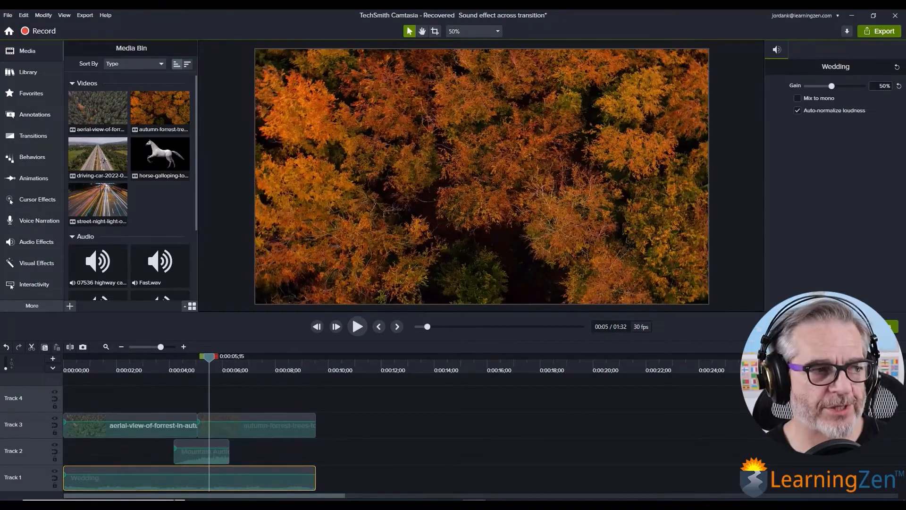
{"action": "left_click", "coordinate": [36, 241]}
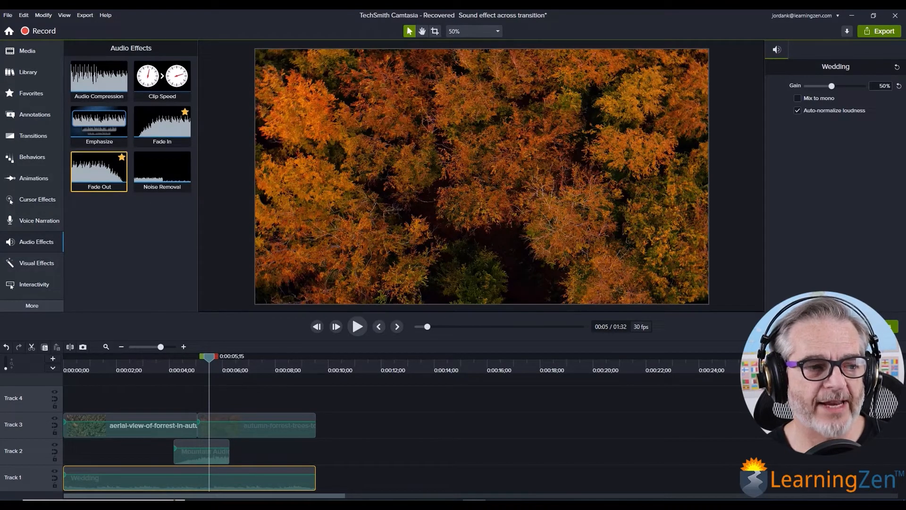
{"action": "left_click_drag", "start_coordinate": [100, 170], "coordinate": [208, 448]}
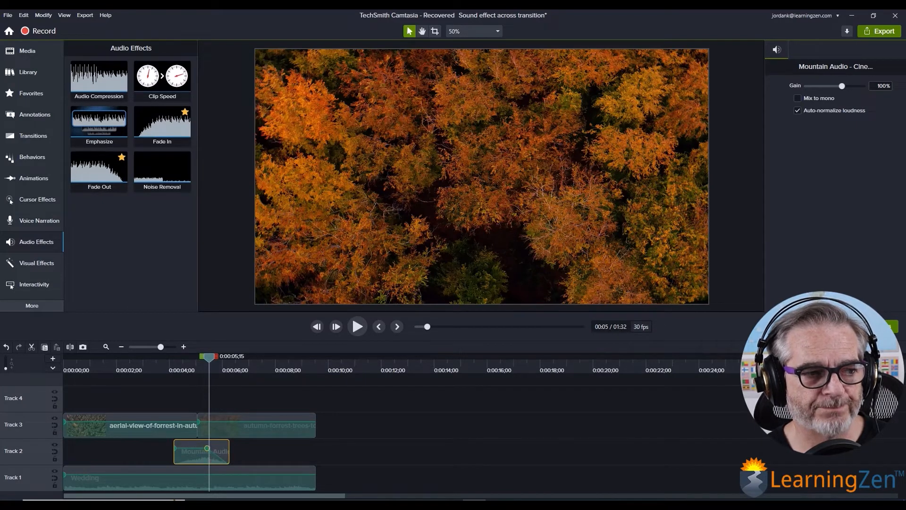
- Play the sequence from just before the Mountain Audio clip to check how the sound effect fades
{"action": "left_click_drag", "start_coordinate": [209, 357], "coordinate": [164, 358]}
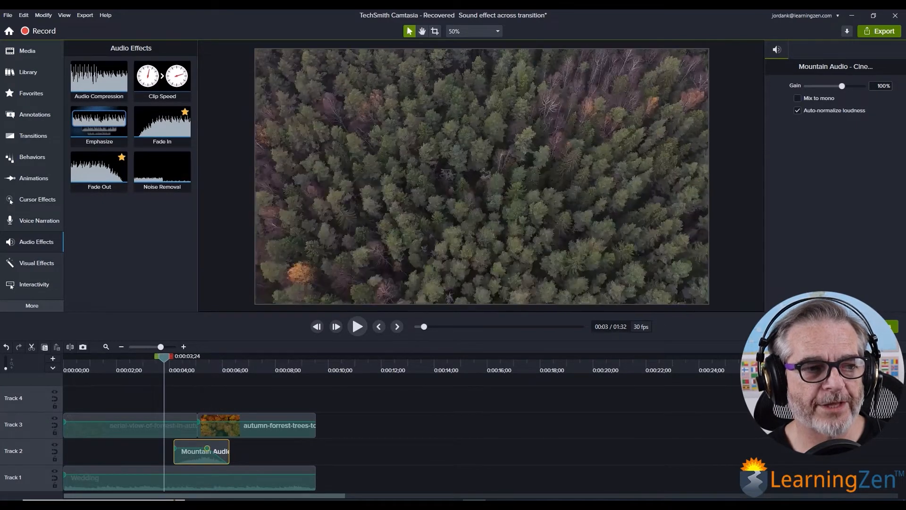
{"action": "left_click", "coordinate": [357, 326]}
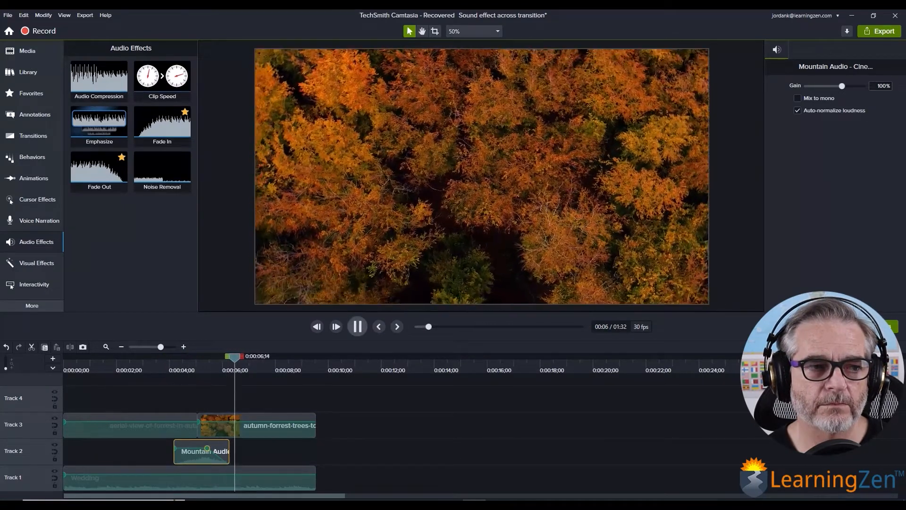
{"action": "left_click", "coordinate": [357, 326]}
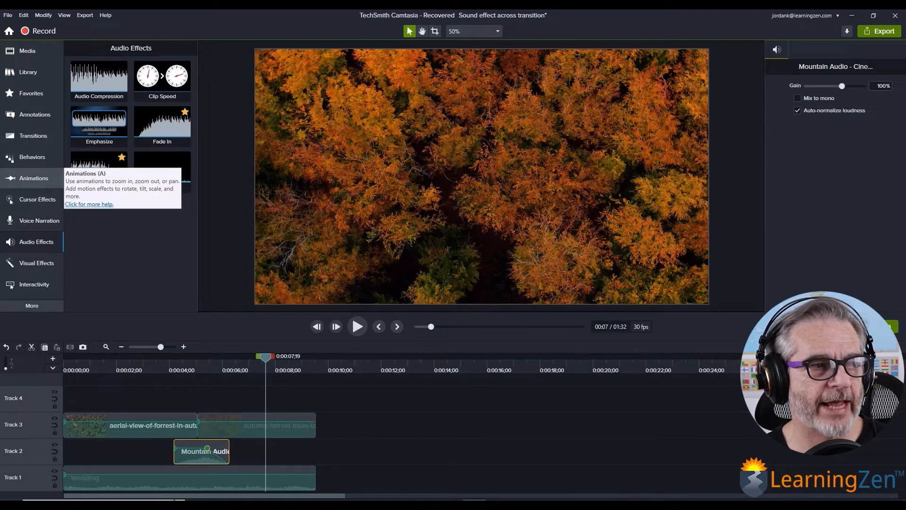
- Add a Morph transition between the aerial and autumn forest clips and extend it to begin with the Mountain Audio clip
{"action": "left_click", "coordinate": [33, 135]}
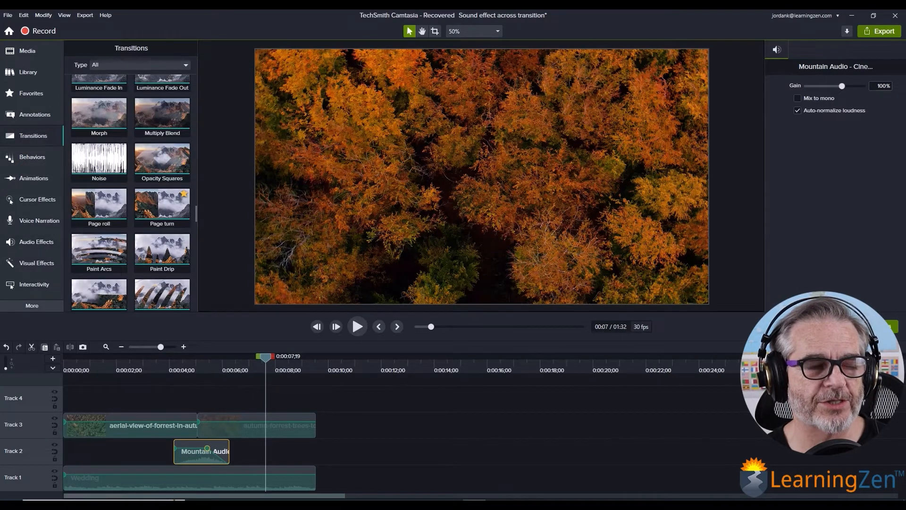
{"action": "scroll", "coordinate": [100, 185], "scroll_direction": "up", "scroll_amount": 3}
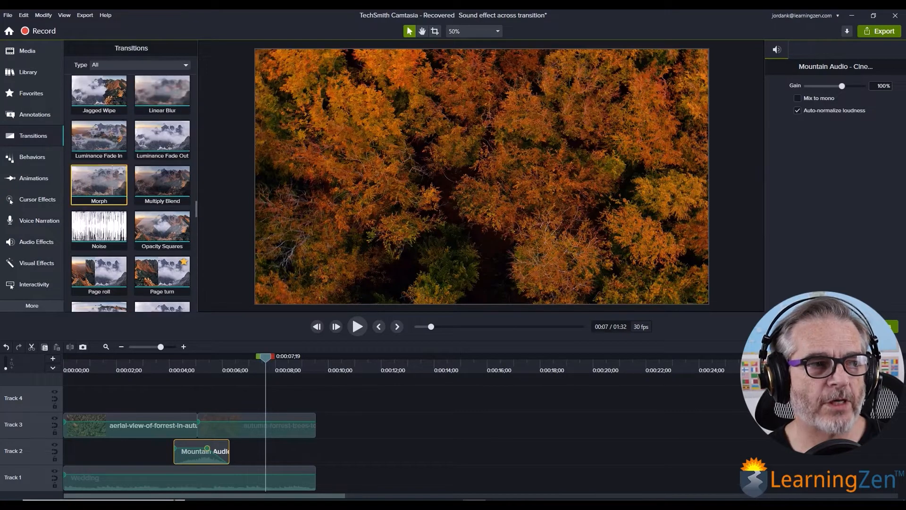
{"action": "left_click_drag", "start_coordinate": [99, 185], "coordinate": [198, 425]}
{"action": "left_click", "coordinate": [197, 425]}
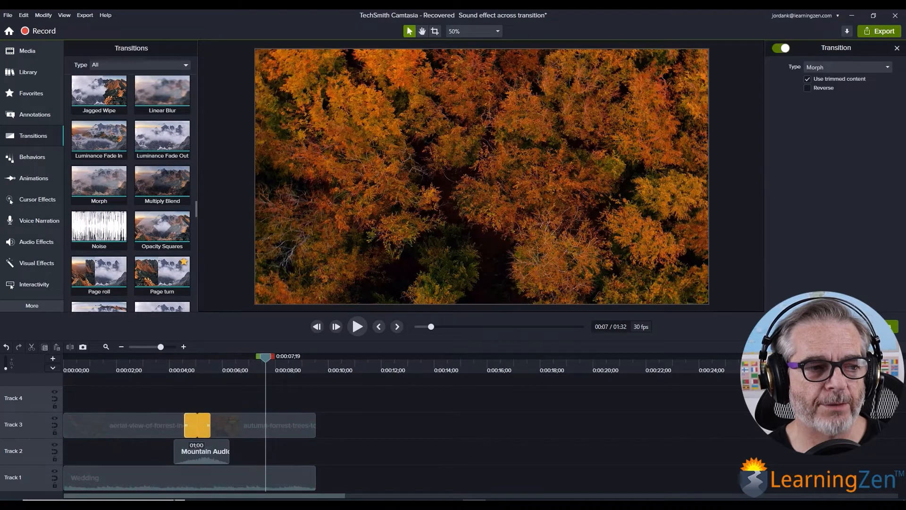
{"action": "left_click_drag", "start_coordinate": [184, 425], "coordinate": [174, 425]}
- Play the forest sequence from before the Morph transition to check it together with the sound effect
{"action": "left_click_drag", "start_coordinate": [266, 356], "coordinate": [140, 356]}
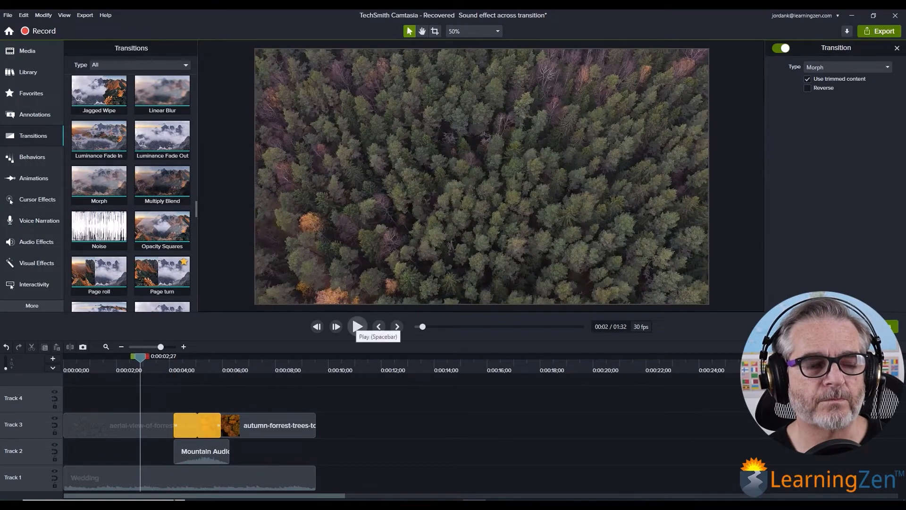
{"action": "left_click_drag", "start_coordinate": [141, 358], "coordinate": [104, 357]}
{"action": "key", "text": "space"}
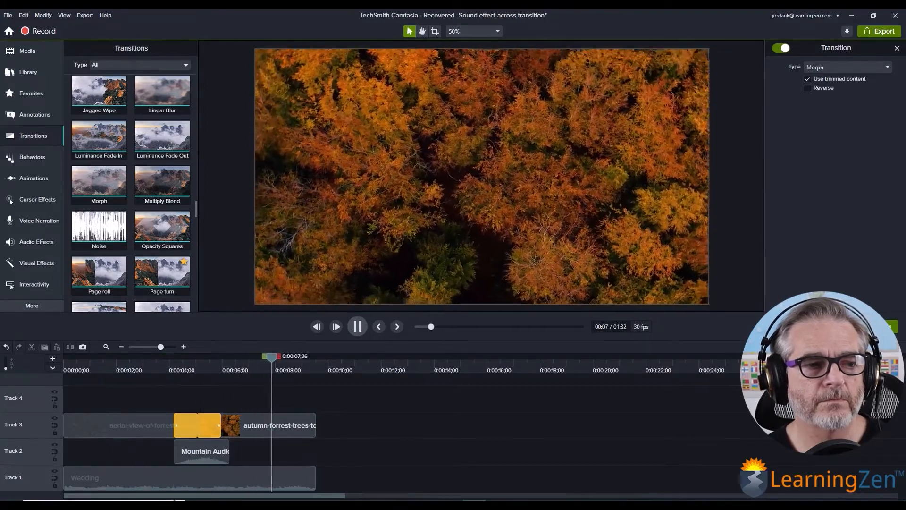
{"action": "key", "text": "space"}
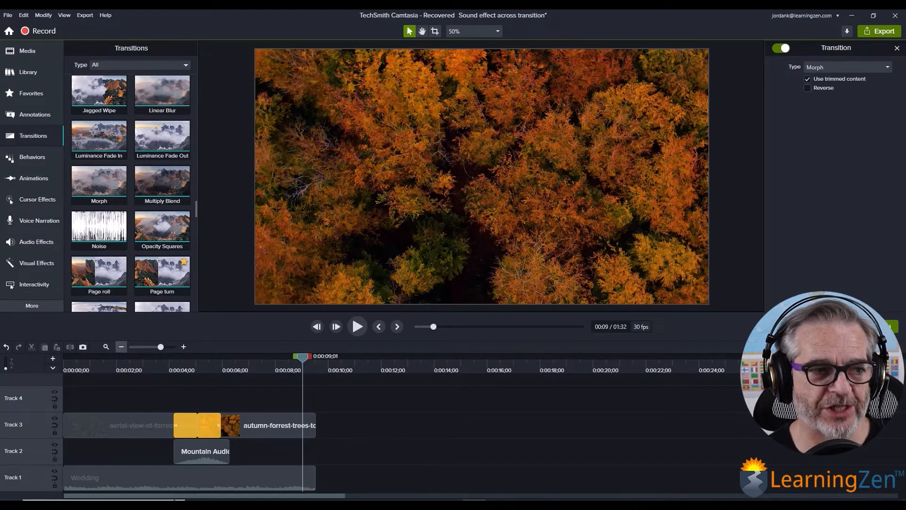
- Show more of the timeline and play the driving-car to street-night sequence from its start through its transition
{"action": "left_click", "coordinate": [121, 346]}
{"action": "left_click", "coordinate": [121, 346]}
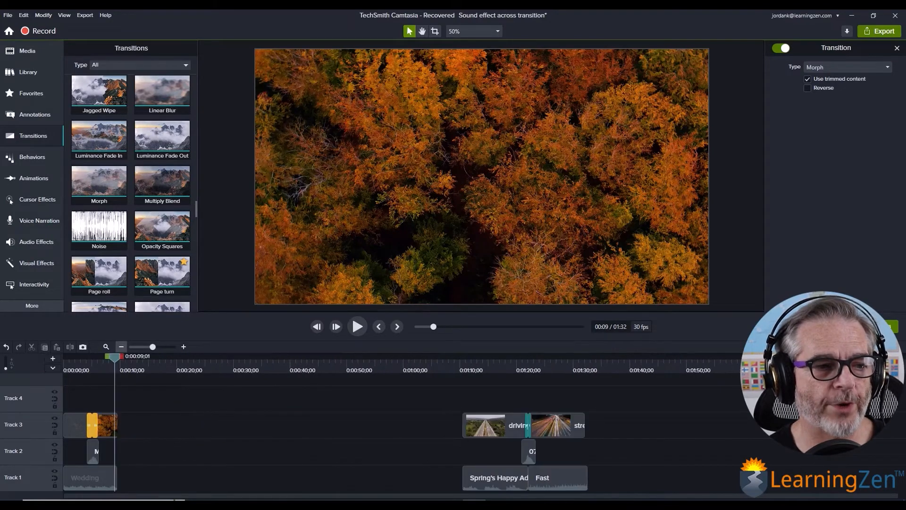
{"action": "left_click_drag", "start_coordinate": [115, 358], "coordinate": [464, 358]}
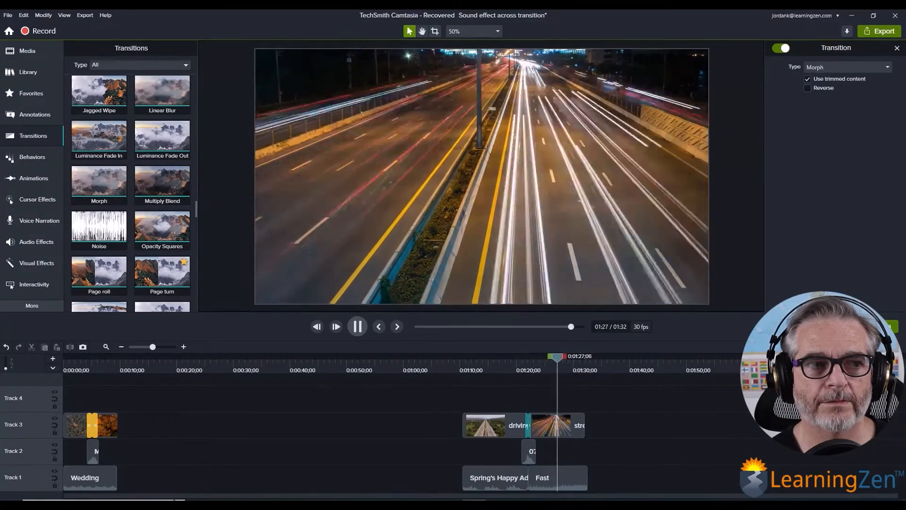
{"action": "key", "text": "space"}
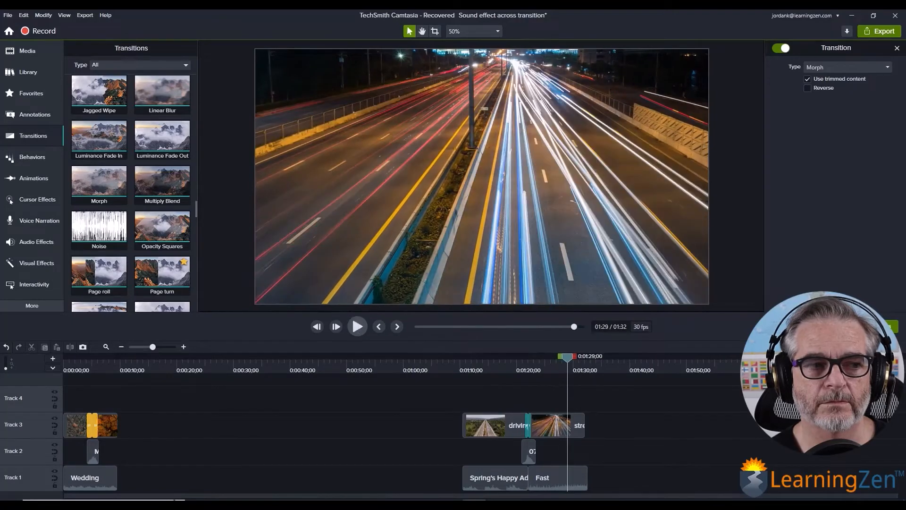